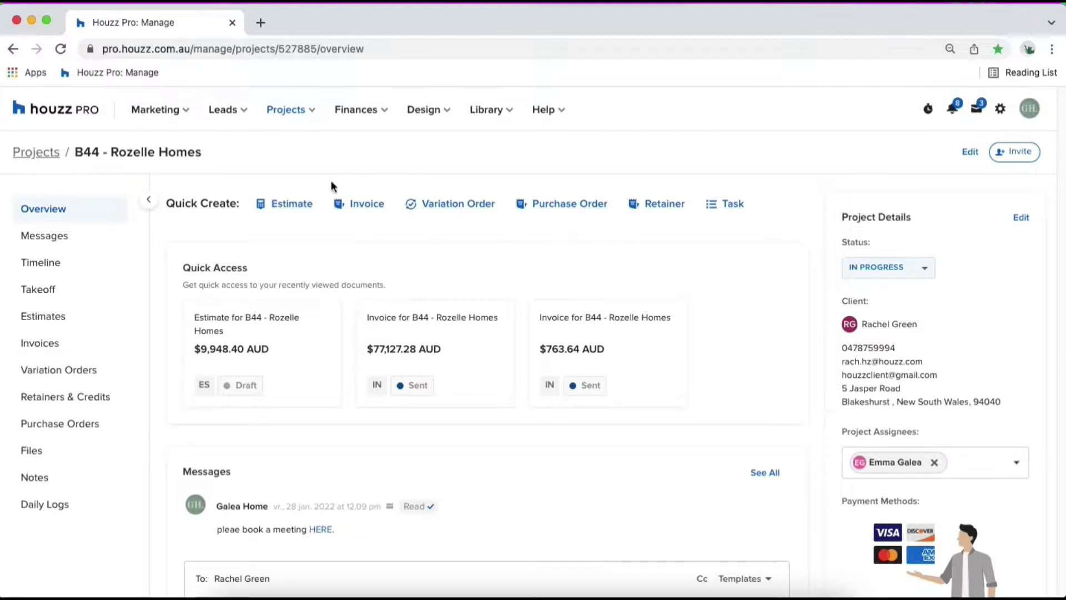
# Open the project Timeline Gantt chart and collapse the sidebar to widen it
pyautogui.click(58, 269)
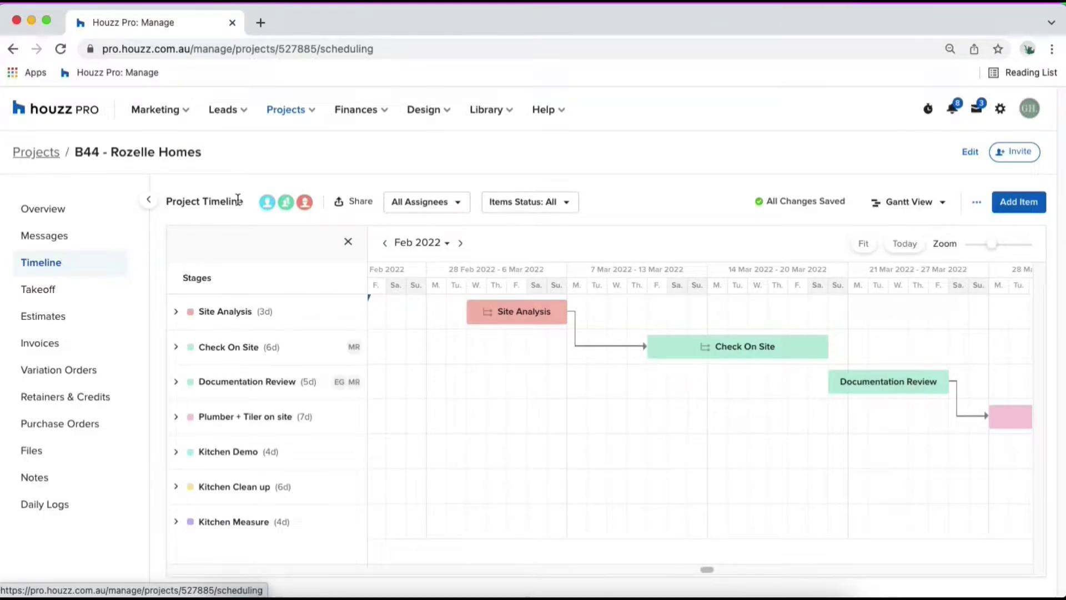
pyautogui.click(150, 203)
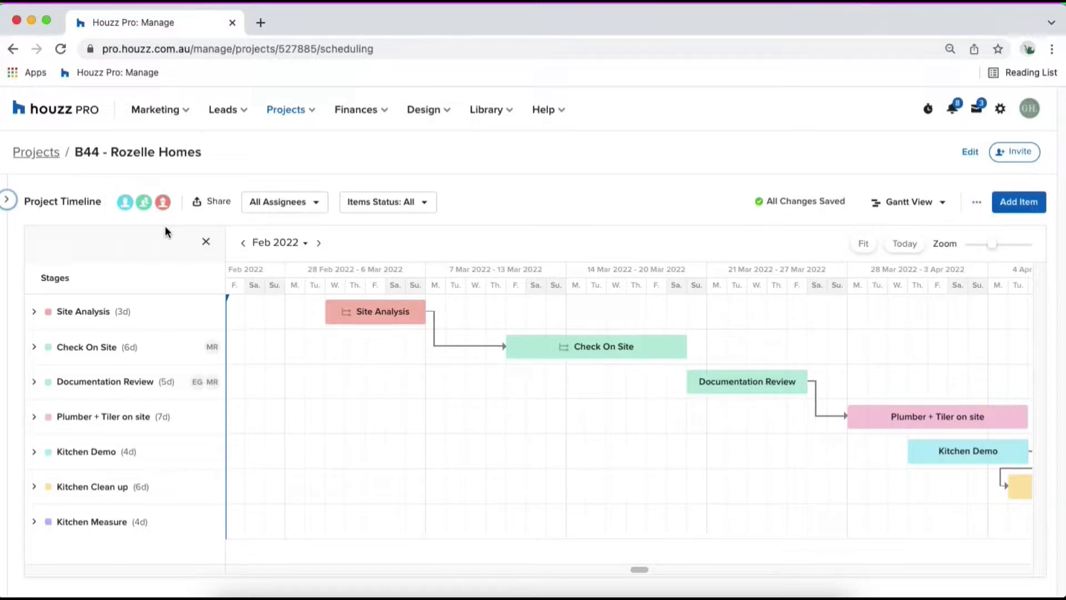
# In Share Timeline, switch Client dashboard view to No Access and back to Access
pyautogui.click(211, 206)
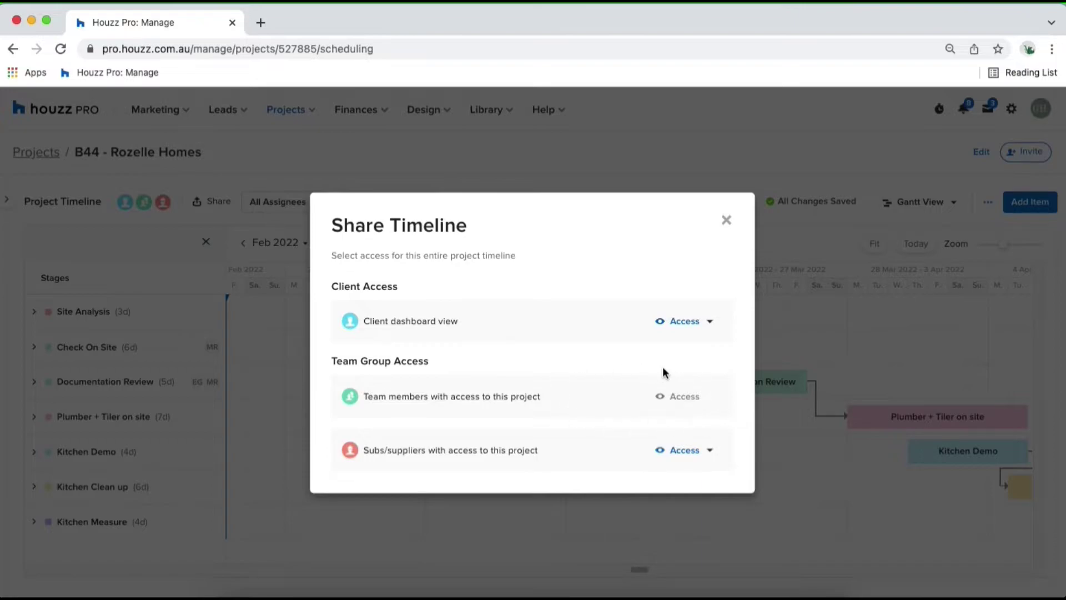
pyautogui.click(695, 325)
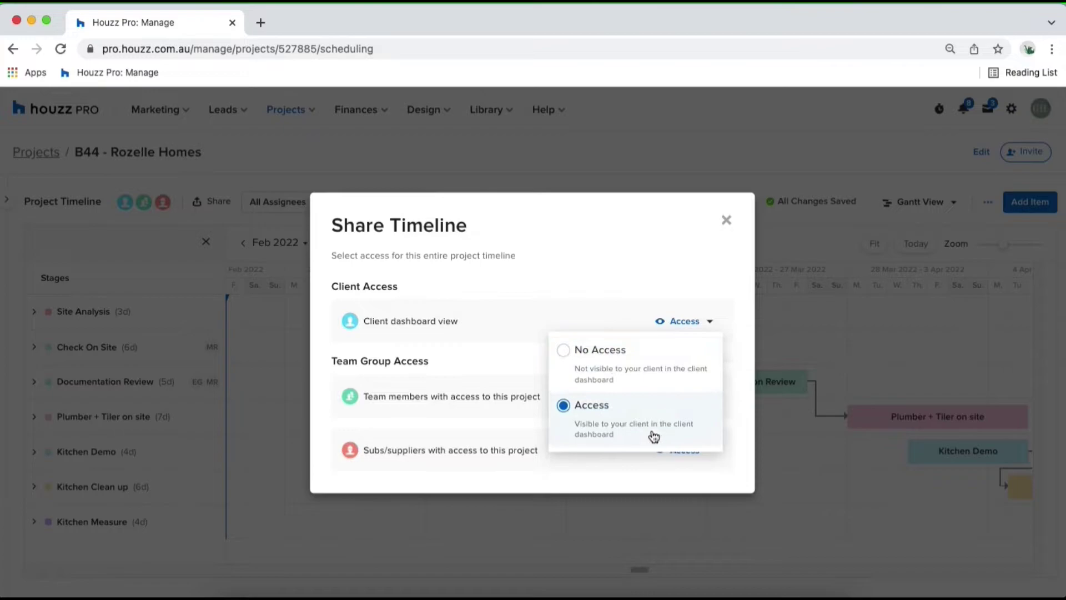
pyautogui.click(655, 360)
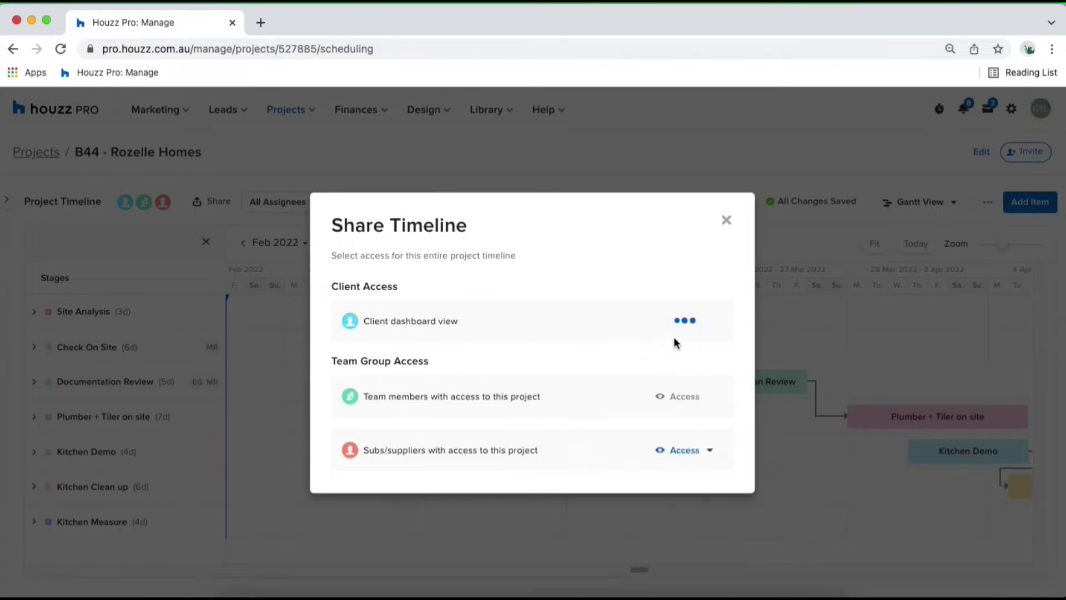
pyautogui.click(691, 322)
pyautogui.click(650, 427)
pyautogui.click(727, 221)
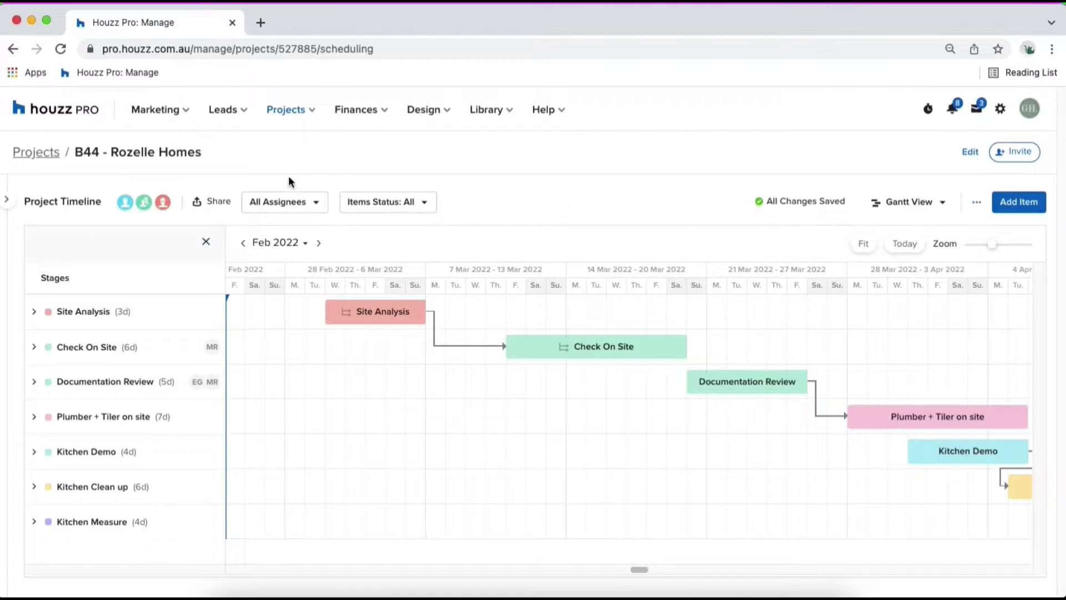
# Expand the sidebar, go to Daily Logs and open the Friday, 7 January 2022 log
pyautogui.click(11, 202)
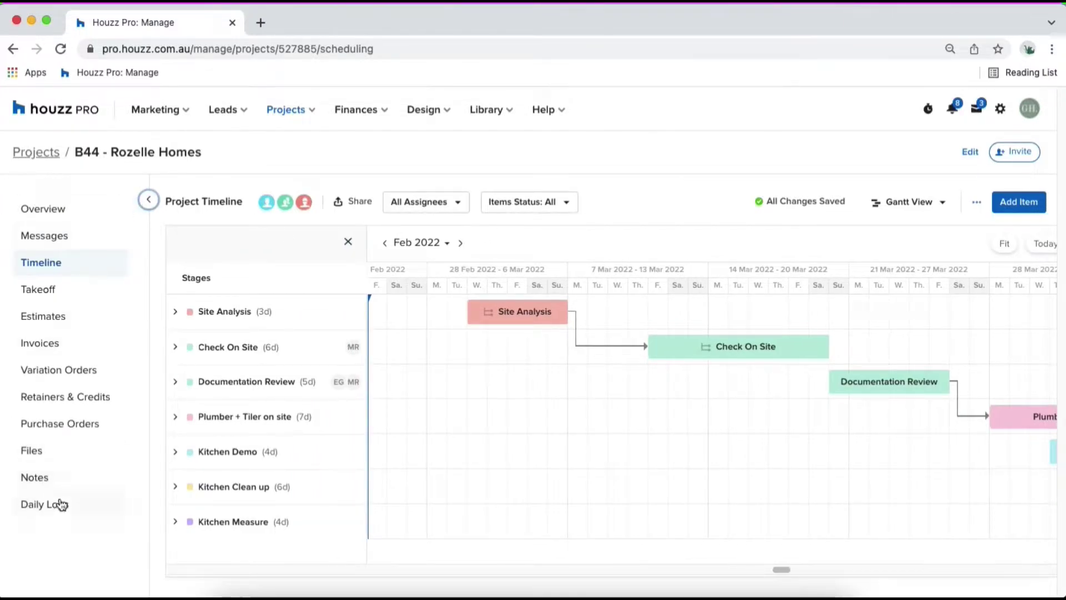
pyautogui.click(60, 505)
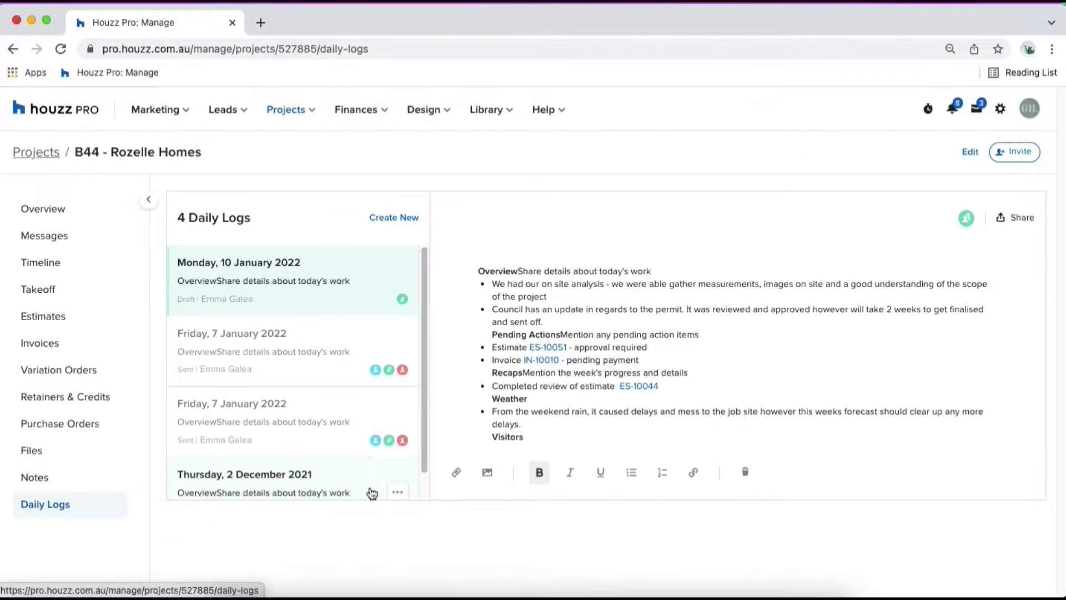
pyautogui.scroll(-1, 371, 389)
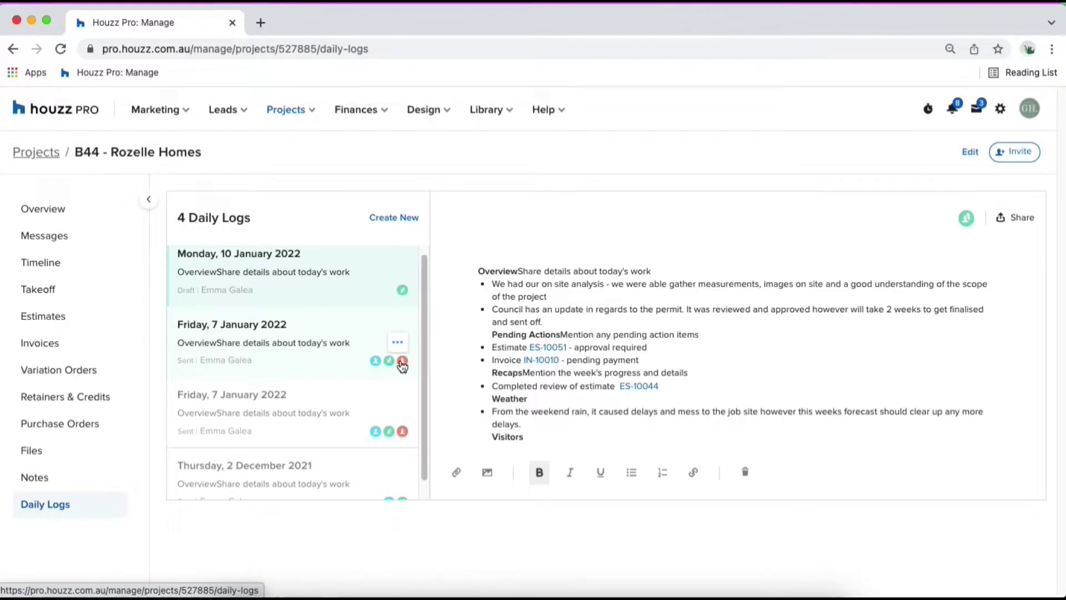
pyautogui.click(348, 350)
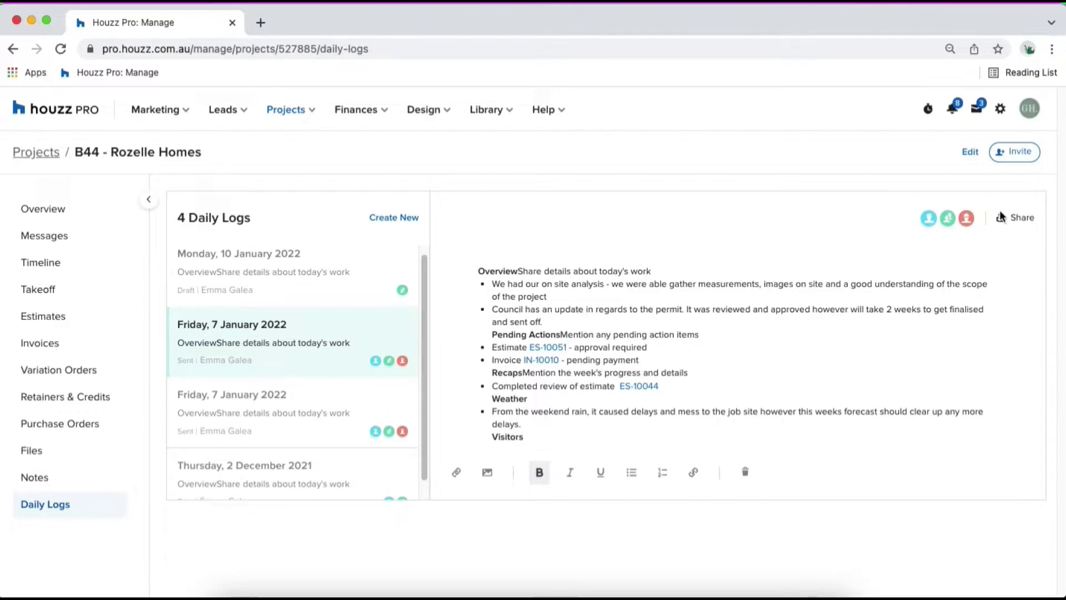
# Set this daily log's Subs/suppliers access to No Access in Share Daily Log
pyautogui.click(1020, 219)
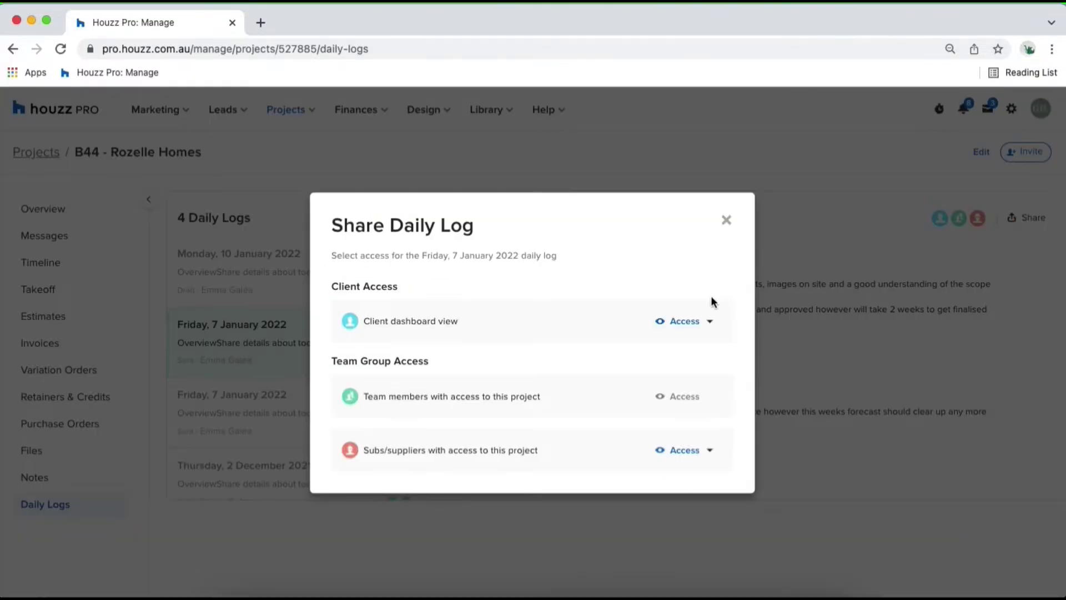
pyautogui.click(688, 453)
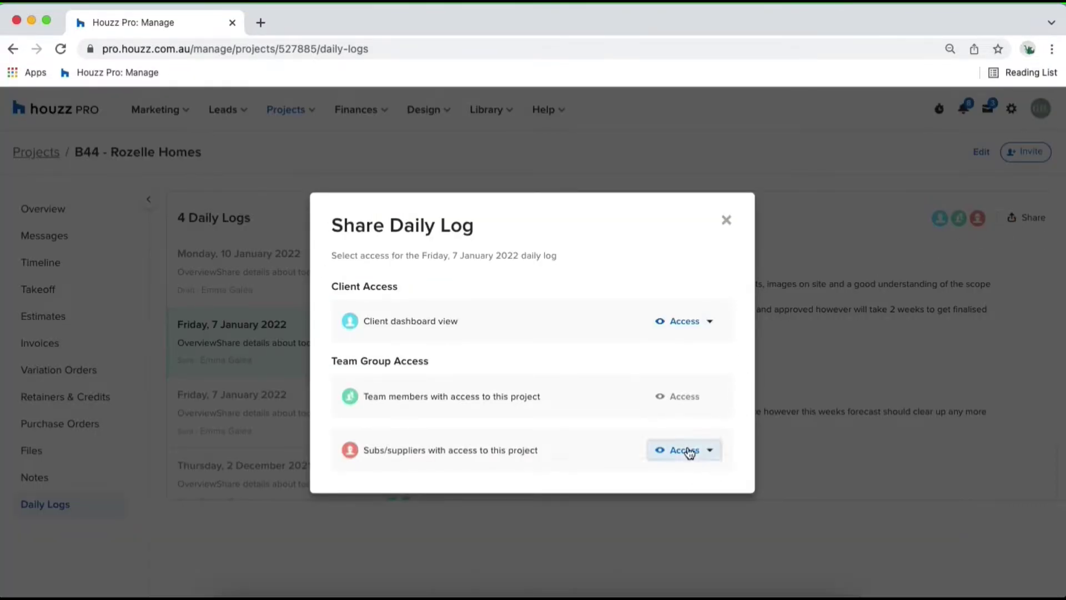
pyautogui.click(668, 502)
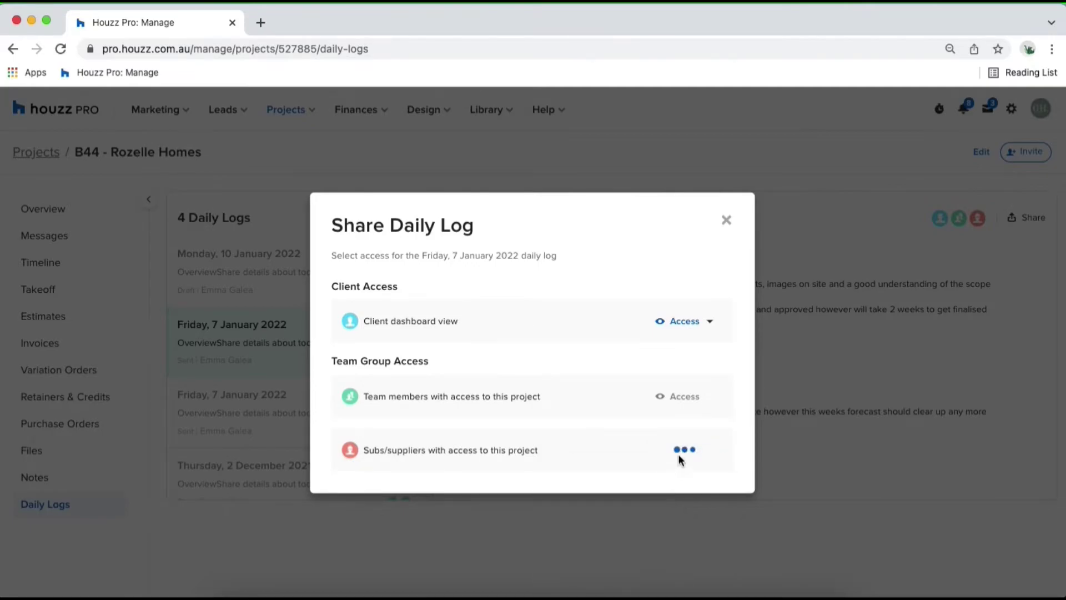
pyautogui.click(727, 222)
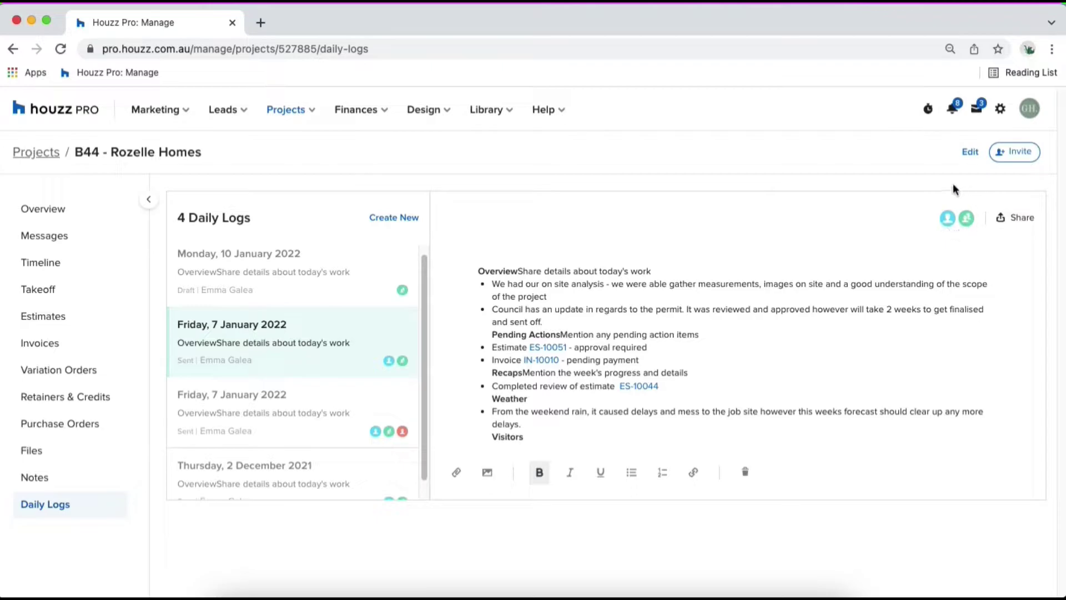
# Scroll through the log to review estimate ES-10051 and invoice IN-10010
pyautogui.scroll(-1, 330, 376)
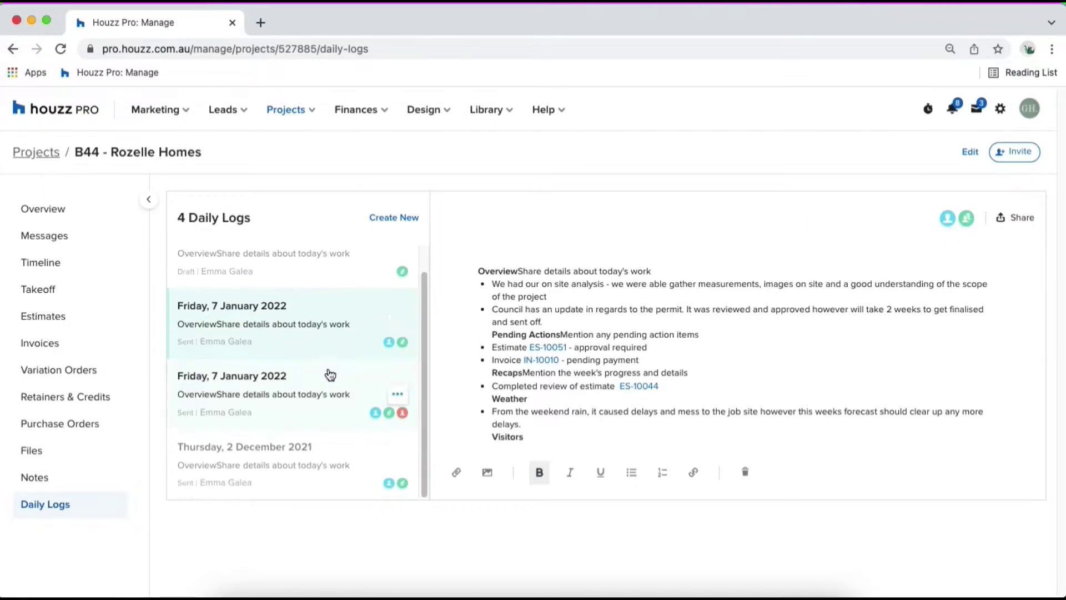
pyautogui.scroll(1, 330, 375)
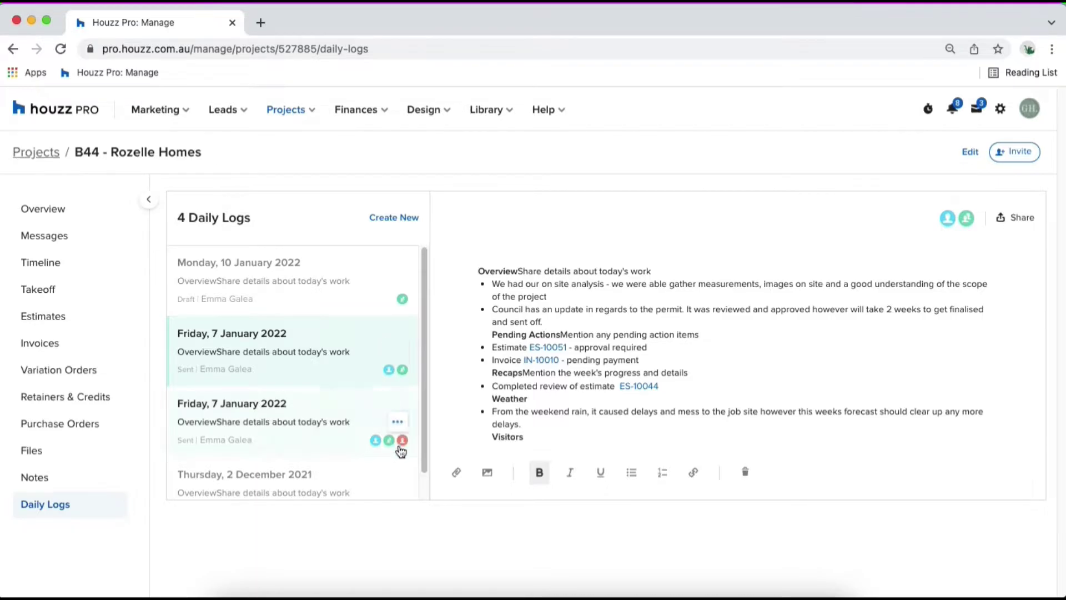
pyautogui.scroll(-1, 400, 438)
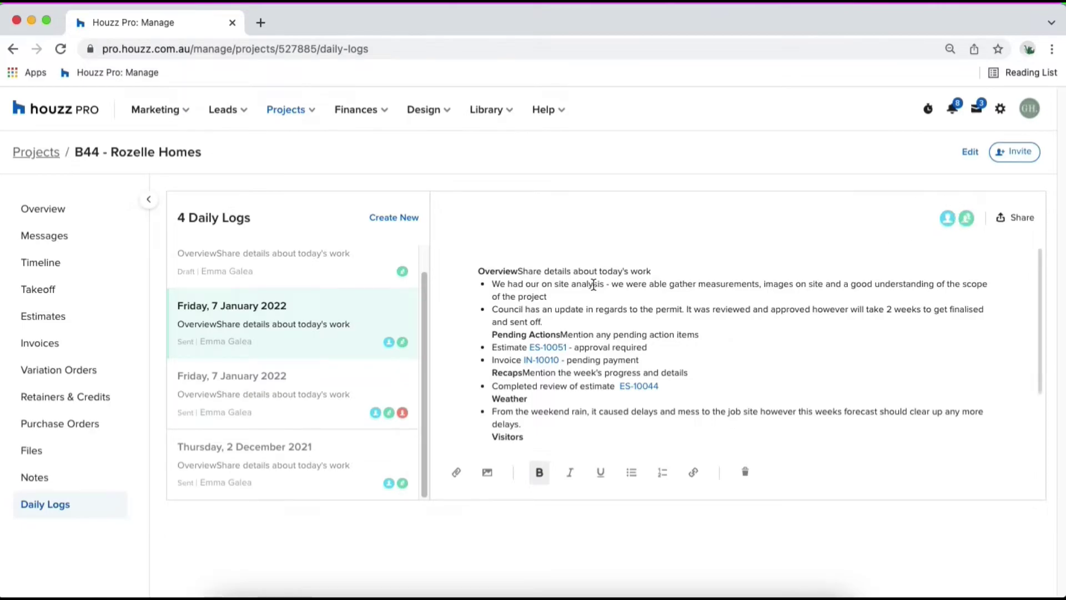
# In the project Files, set Quote.pdf's Client dashboard view to No Access
pyautogui.click(26, 450)
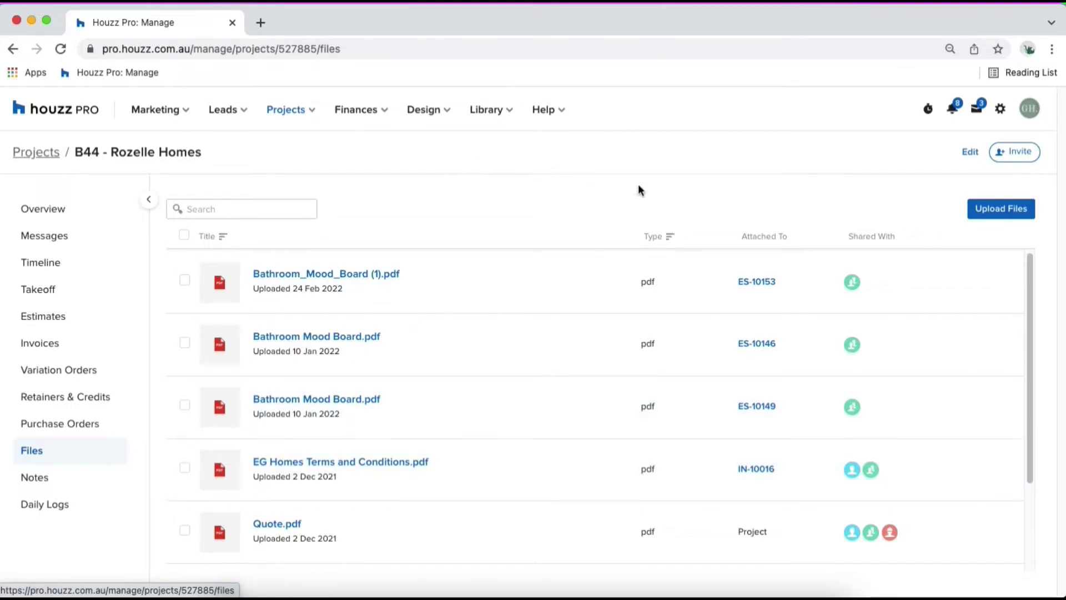
pyautogui.scroll(-1, 833, 267)
pyautogui.scroll(-1, 834, 272)
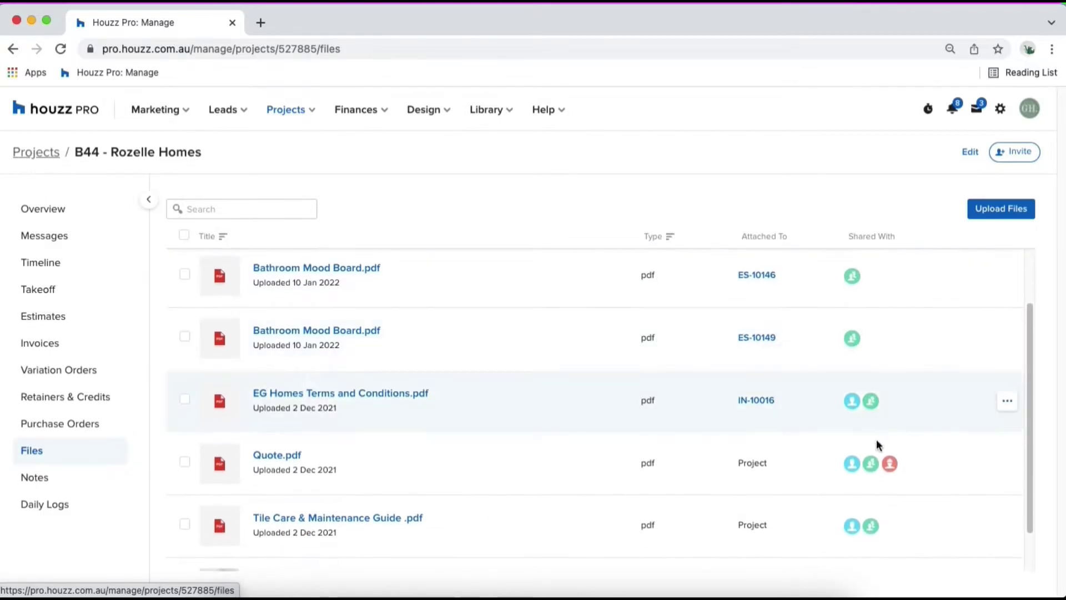
pyautogui.click(1008, 465)
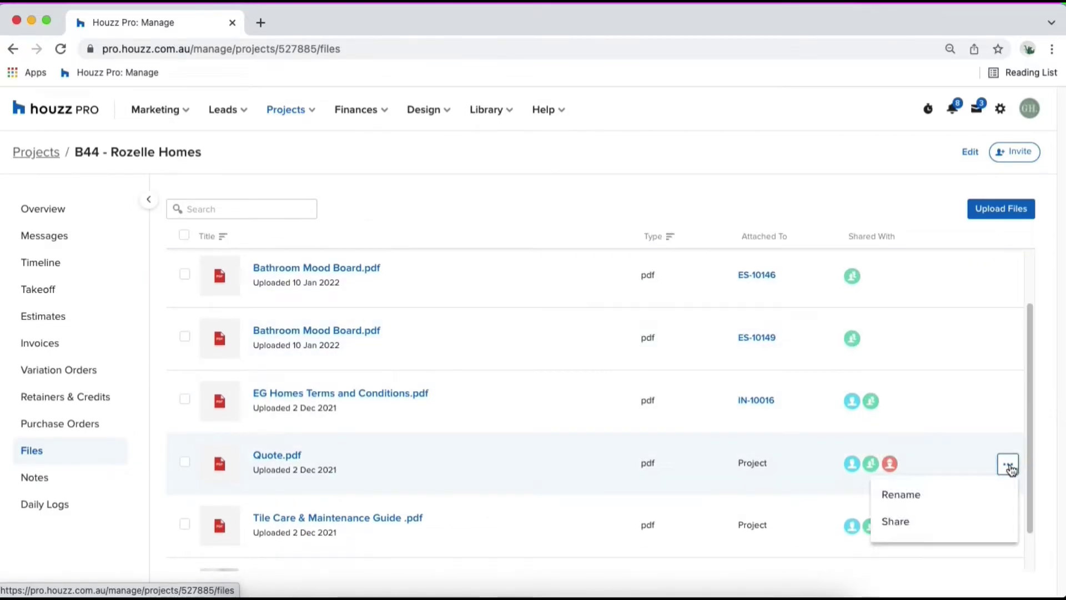
pyautogui.click(930, 522)
pyautogui.click(694, 321)
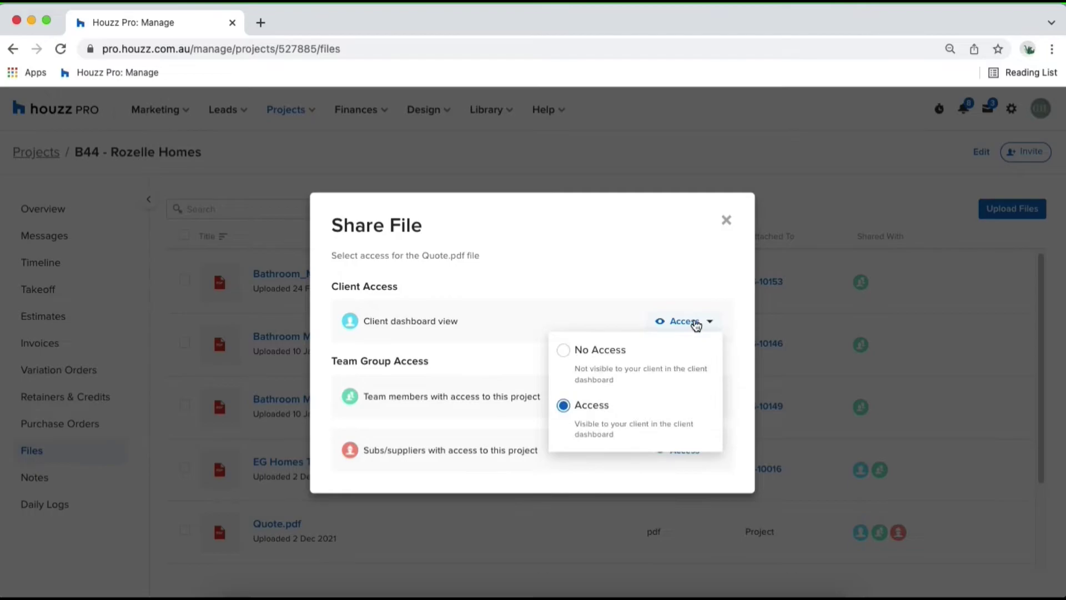
pyautogui.click(648, 371)
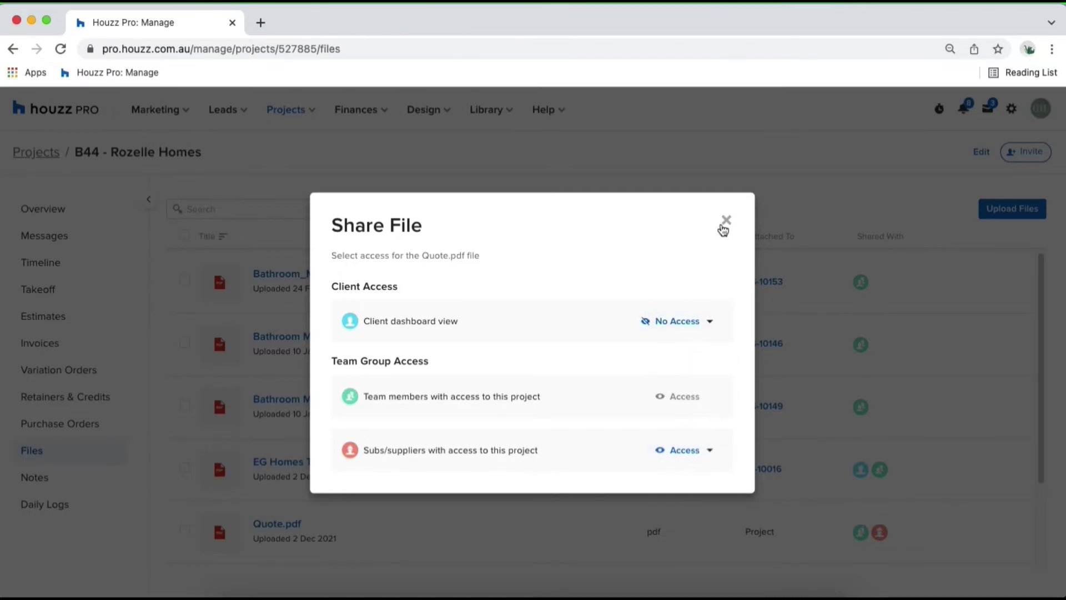
pyautogui.click(726, 220)
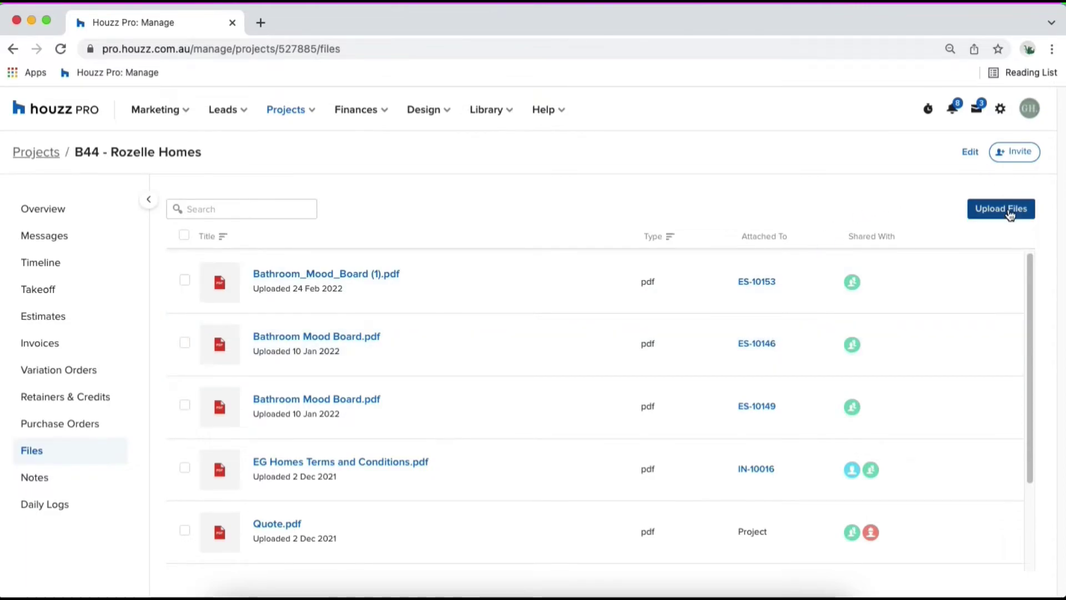
pyautogui.moveTo(854, 282)
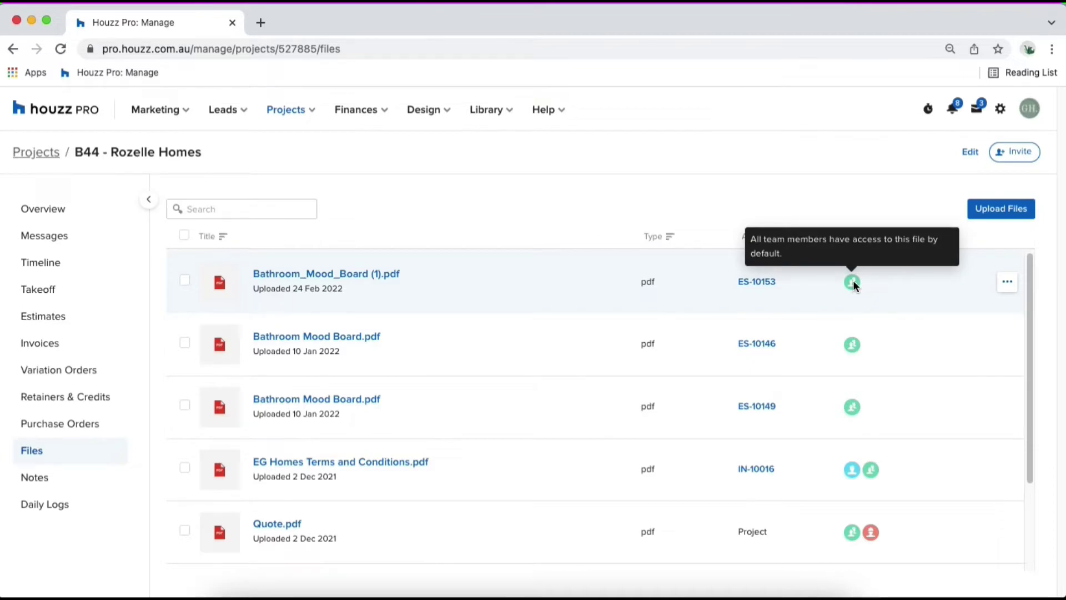
pyautogui.click(1007, 282)
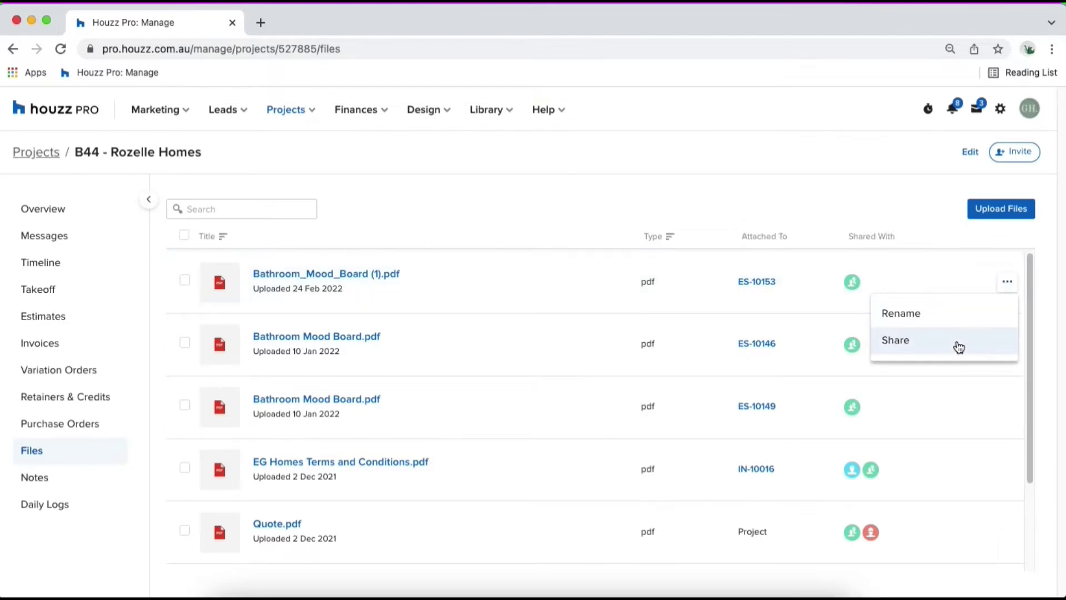
pyautogui.click(686, 157)
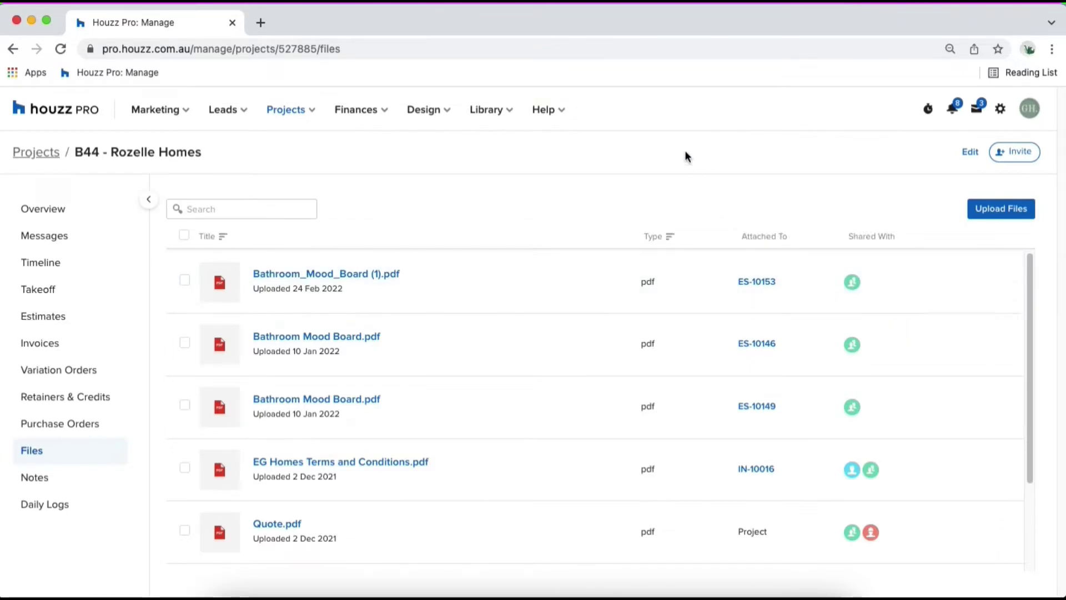
# Open Invite > Client to preview the client dashboard and view its Timeline
pyautogui.click(1019, 157)
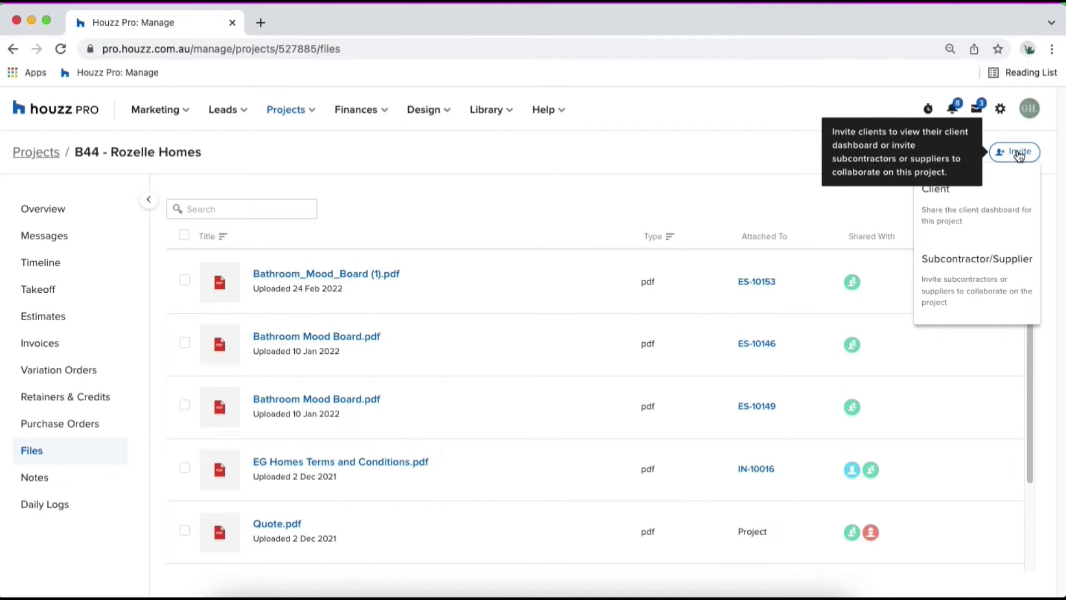
pyautogui.click(994, 216)
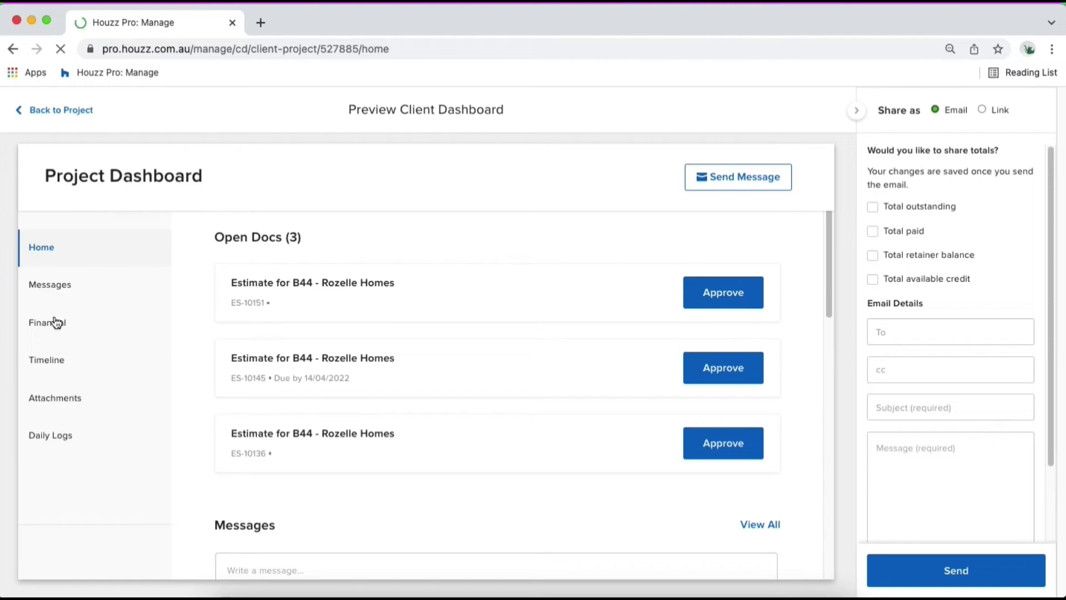
pyautogui.click(57, 361)
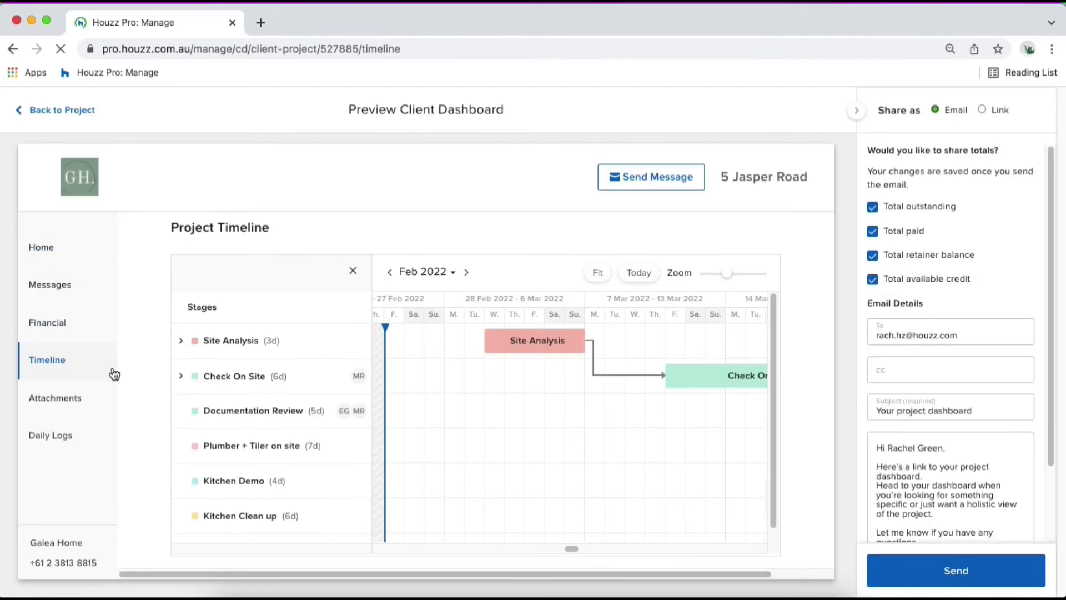
# Show the client preview's Attachments to confirm Quote.pdf is not listed
pyautogui.click(55, 398)
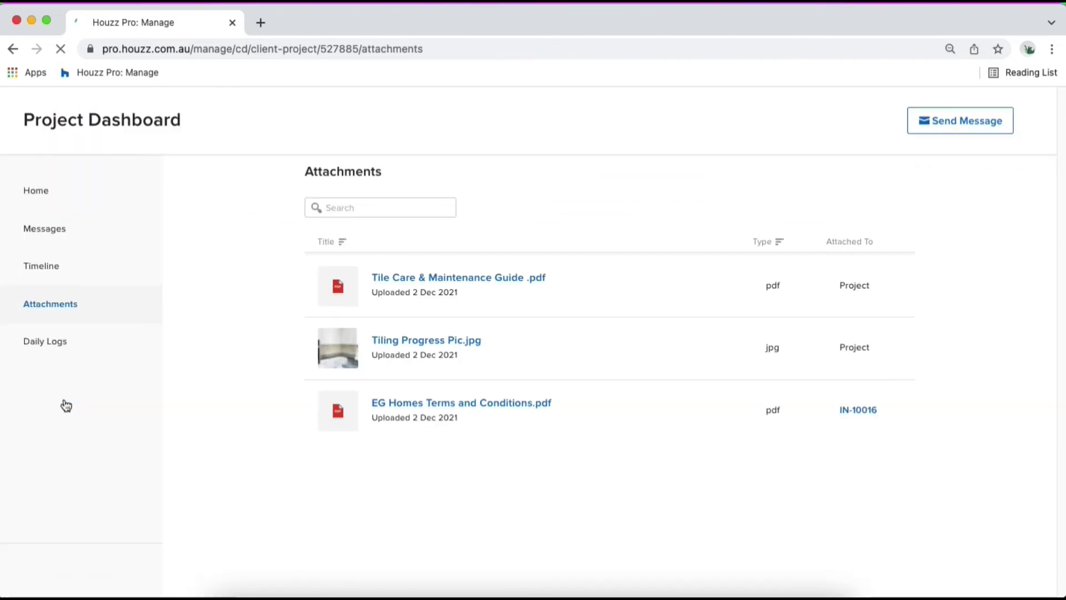